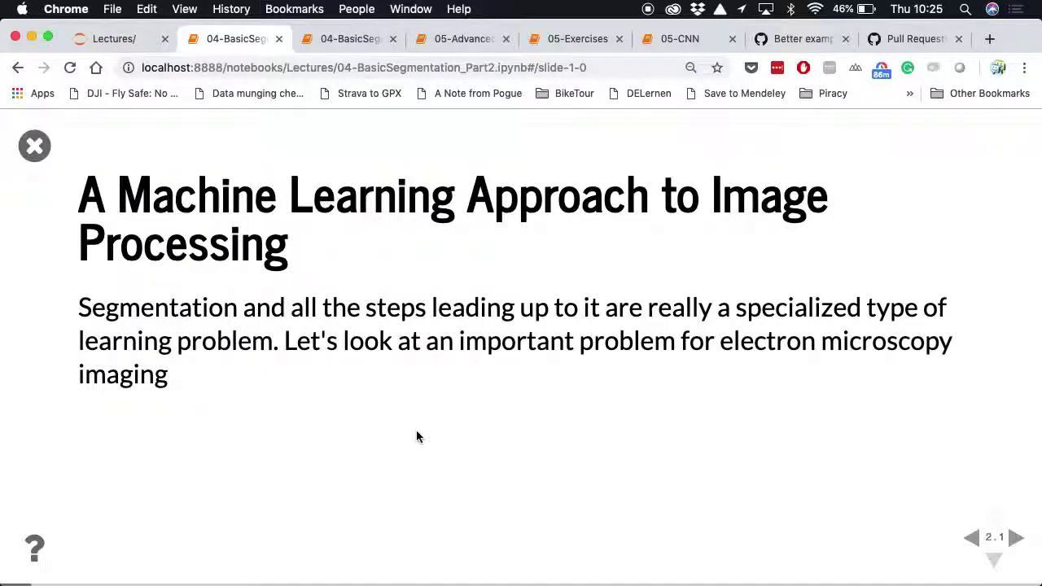
- Advance the slideshow to reveal the code fragment that loads em_image.png
left_click(564, 398)
key("space")
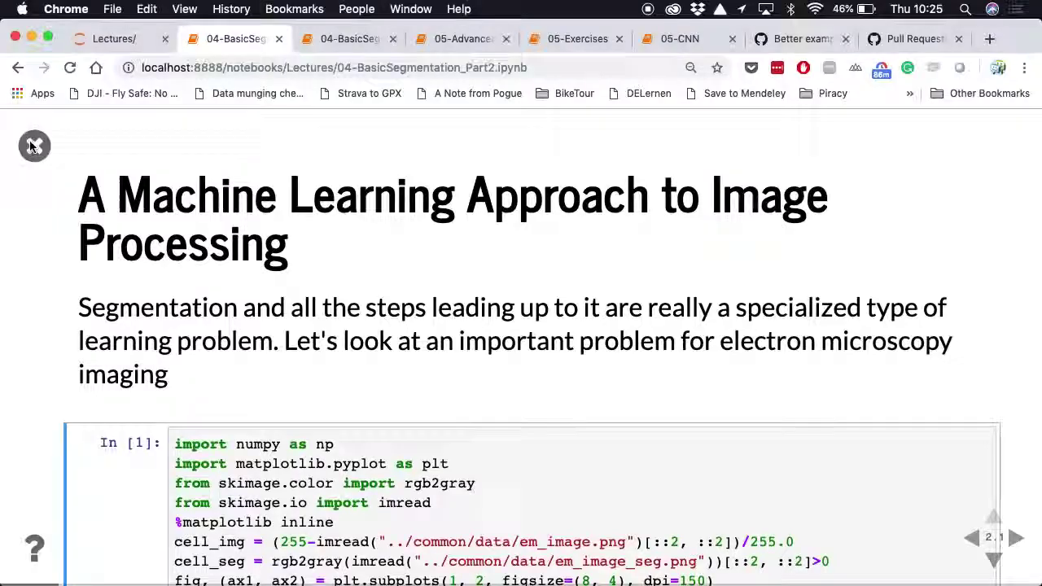
- Exit the RISE slideshow and enlarge the notebook to view the Image and Road Lines figure
left_click(34, 145)
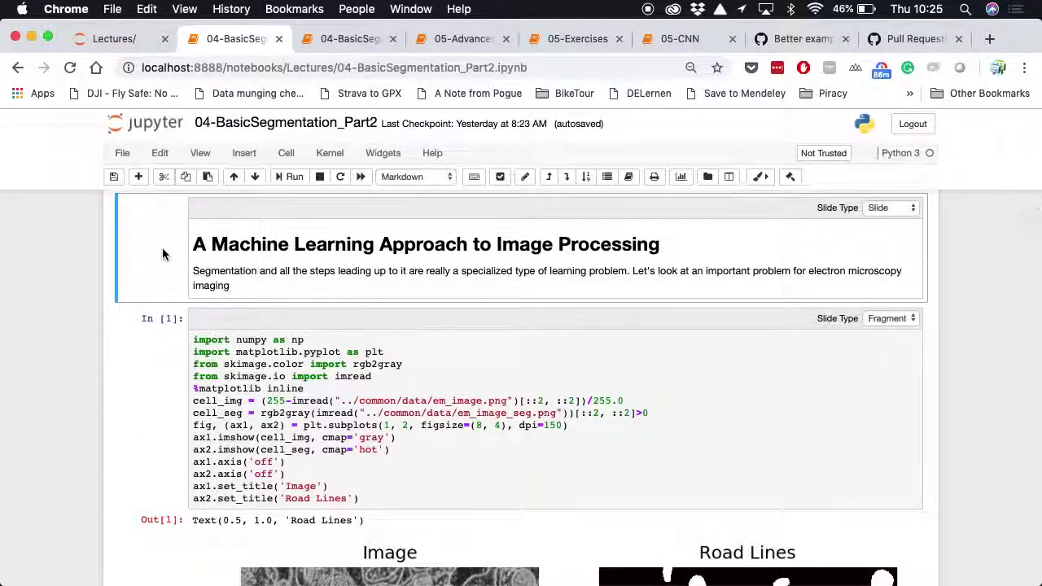
key("super+0")
scroll(162, 254, "up", 5)
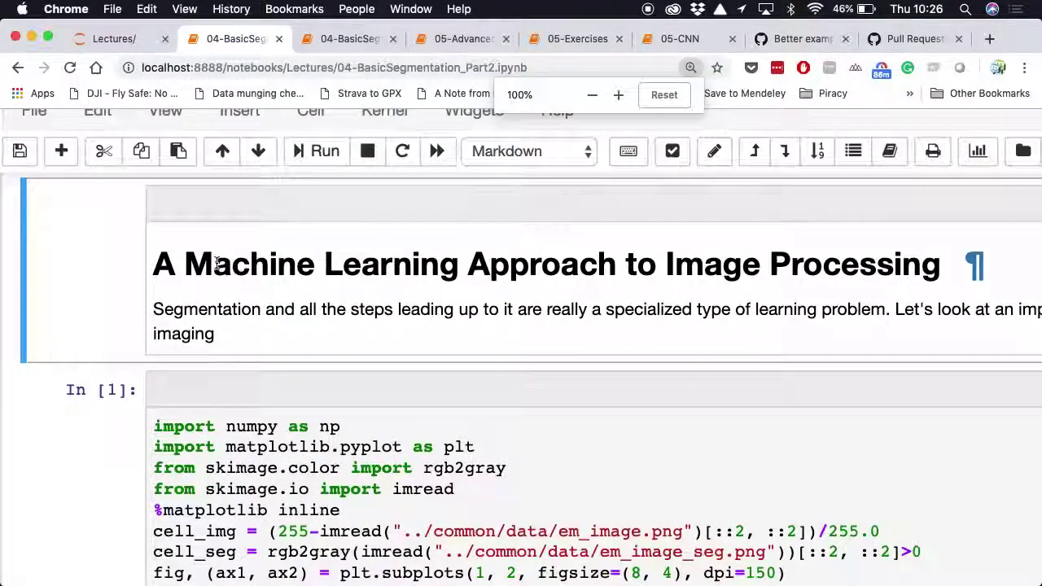
scroll(217, 262, "down", 15)
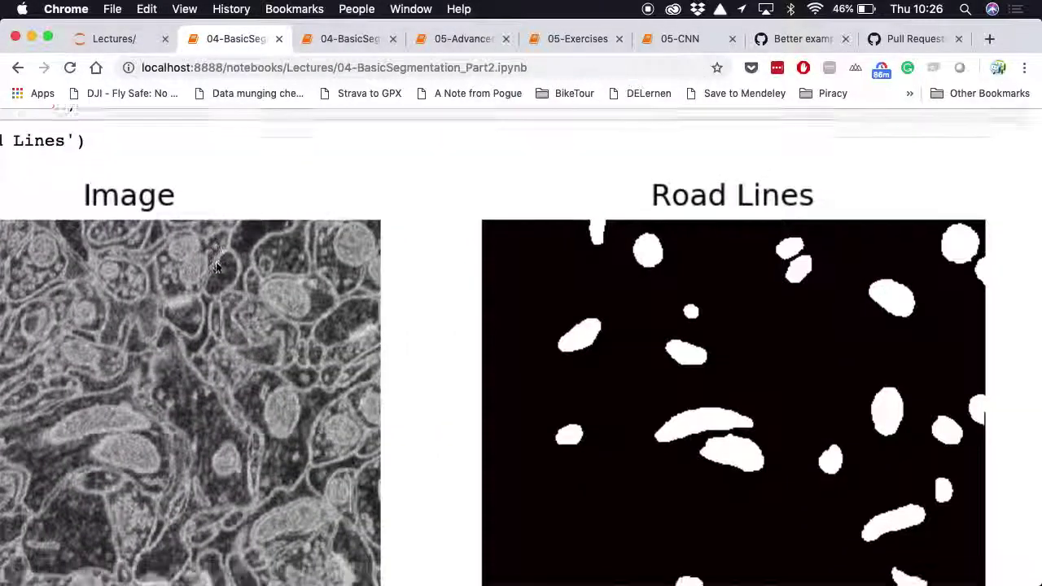
scroll(216, 267, "left", 3)
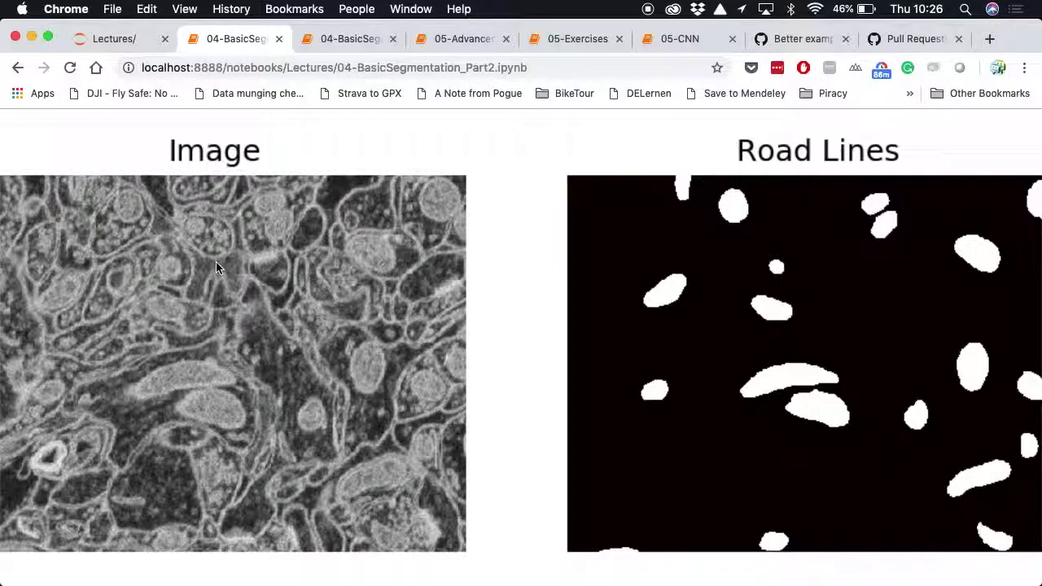
scroll(101, 210, "left", 3)
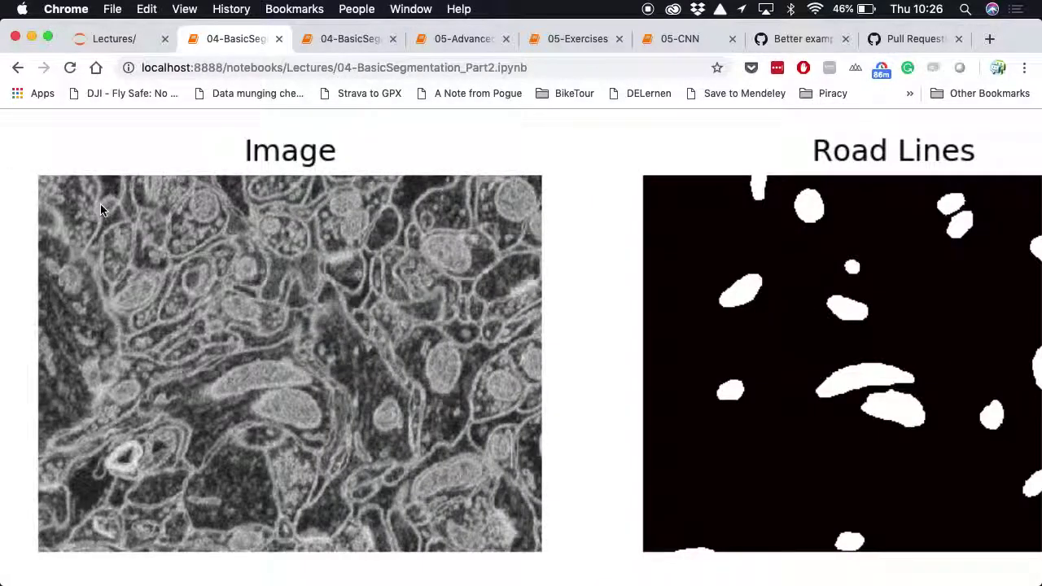
scroll(356, 302, "up", 5)
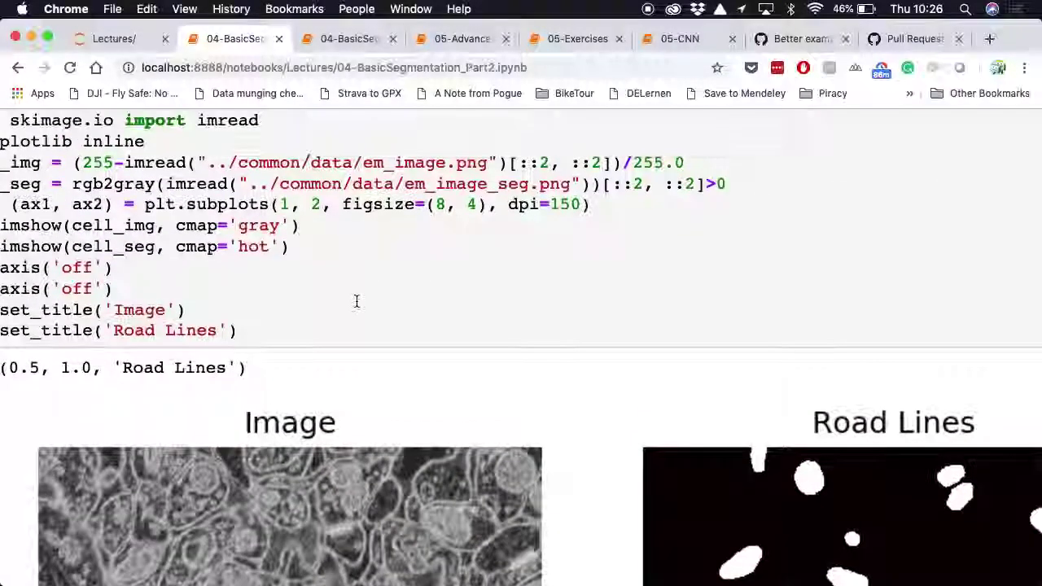
scroll(359, 245, "left", 4)
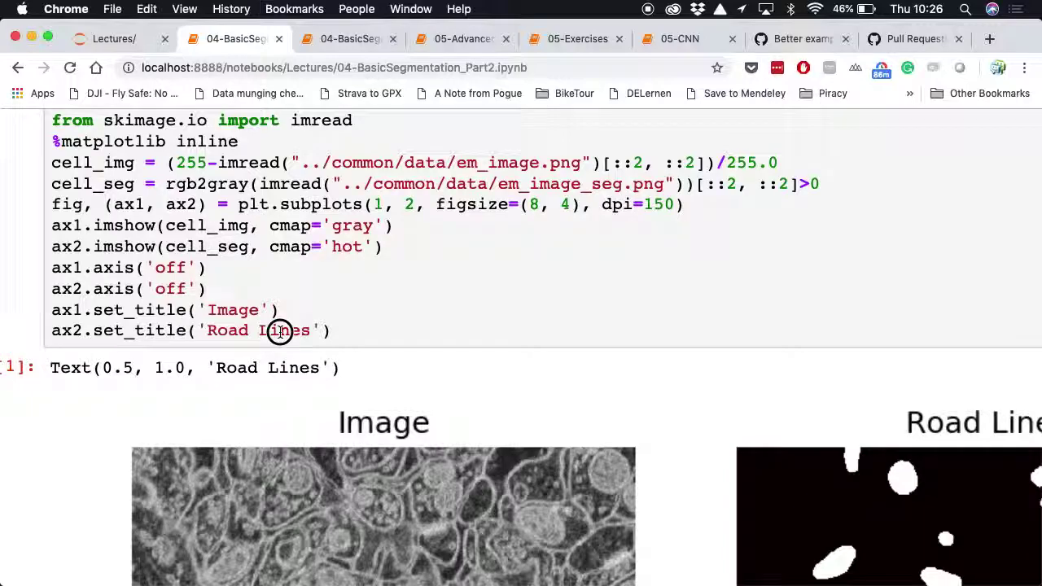
- Replace 'Road Lines' with 'Mitochondria' in ax2.set_title and rerun the cell
double_click(280, 331)
key("BackSpace")
key("BackSpace")
key("BackSpace")
key("BackSpace")
key("BackSpace")
key("BackSpace")
key("BackSpace")
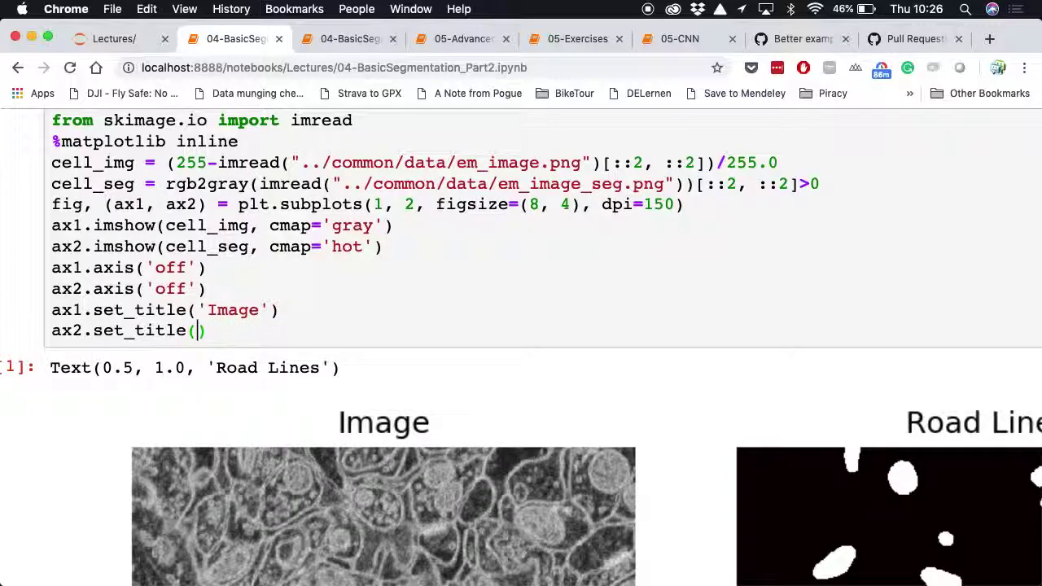
type("'Mitochon")
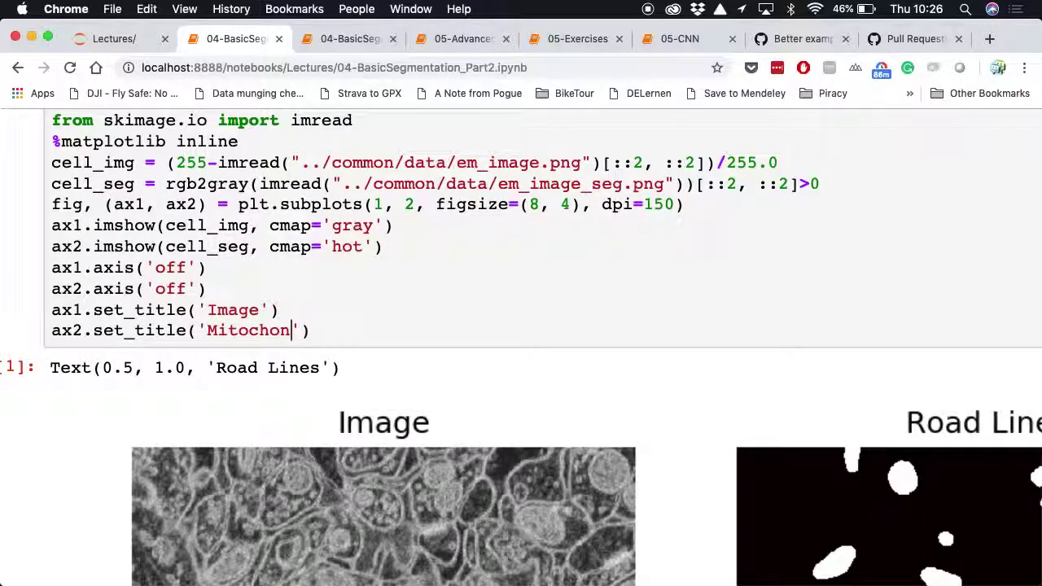
type("dria');")
key("shift+Return")
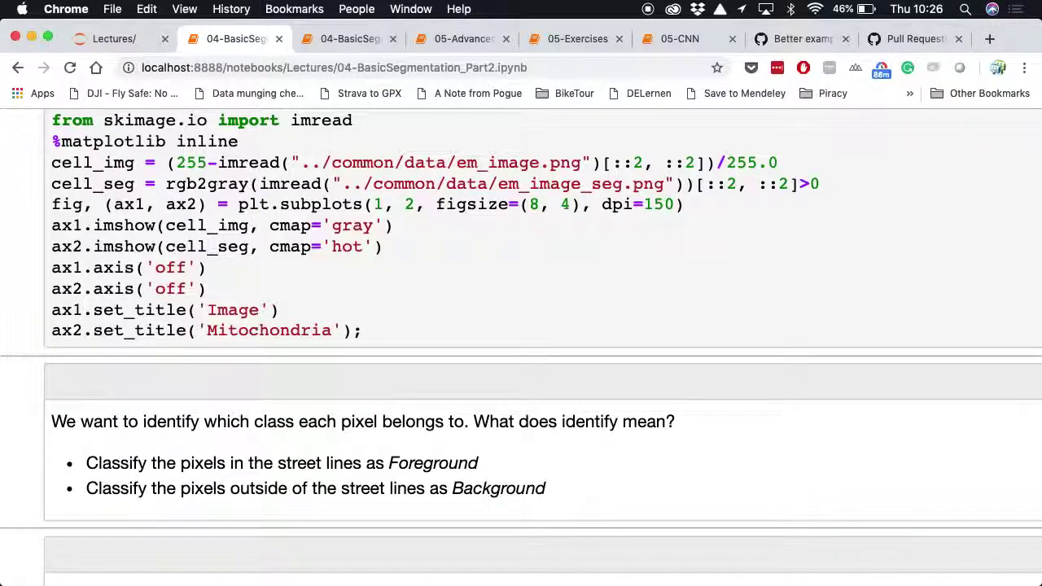
scroll(304, 291, "down", 3)
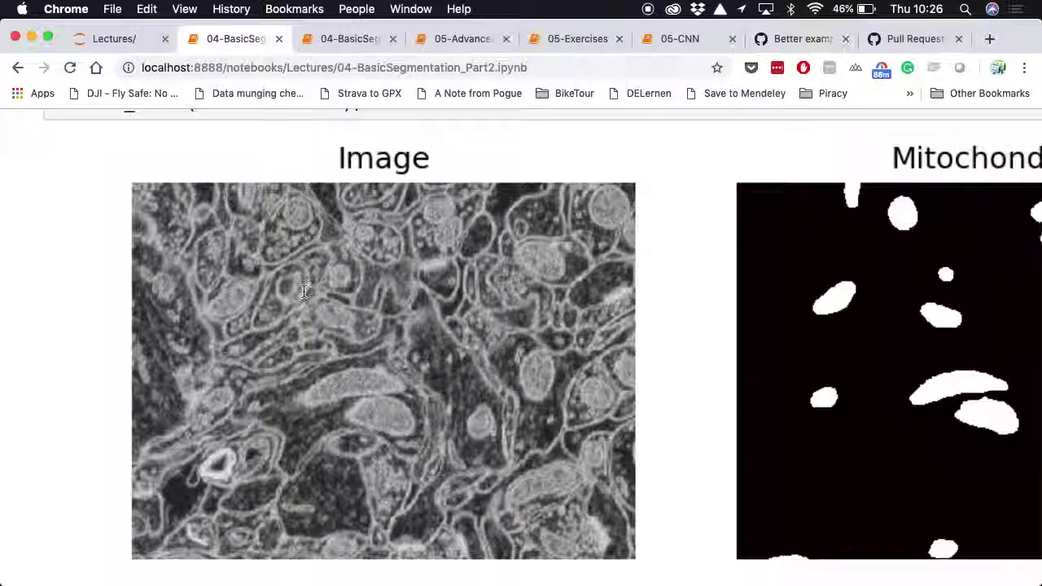
scroll(303, 291, "right", 5)
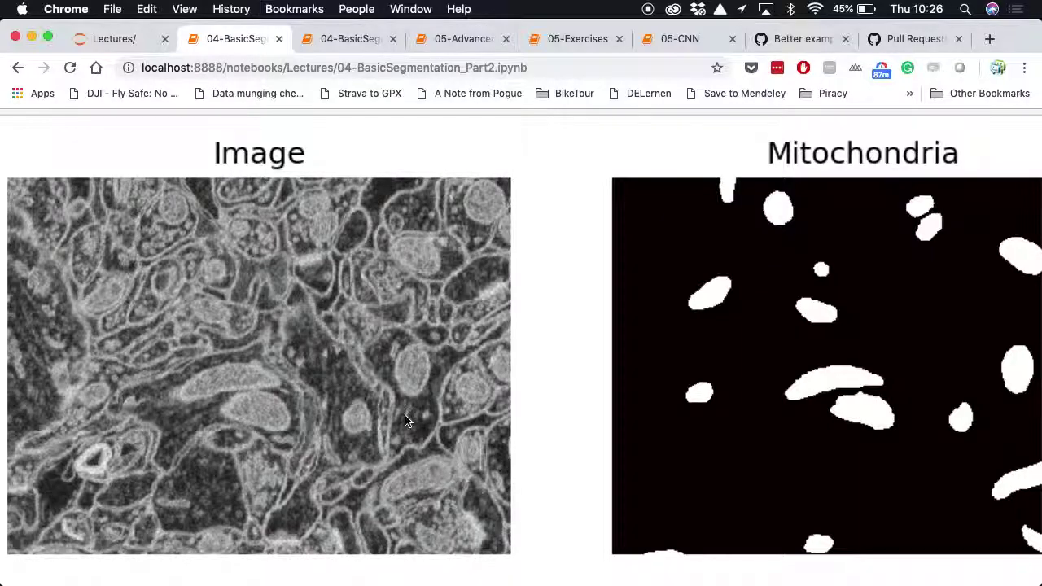
scroll(294, 391, "left", 3)
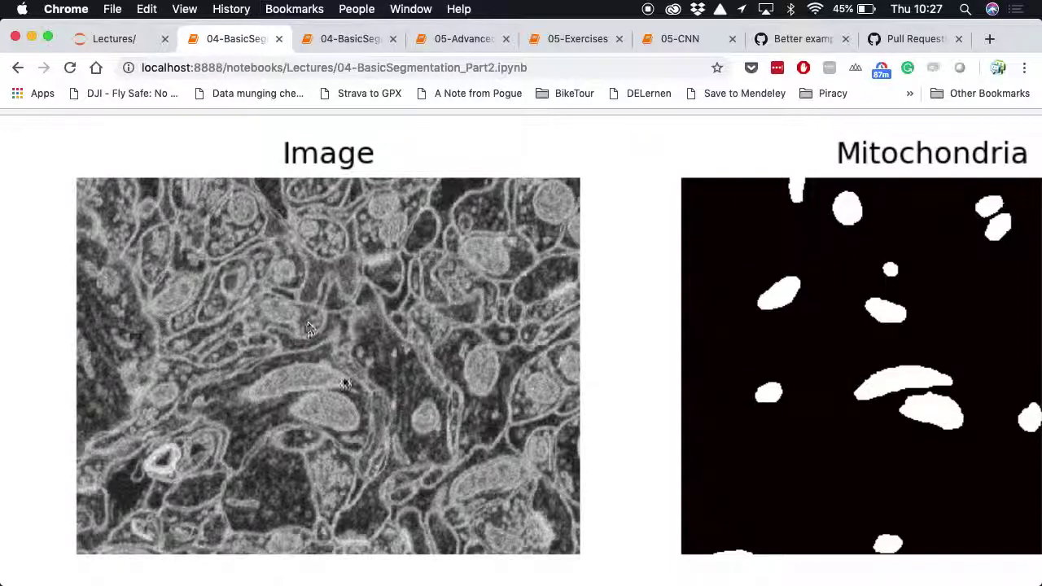
scroll(452, 403, "down", 2)
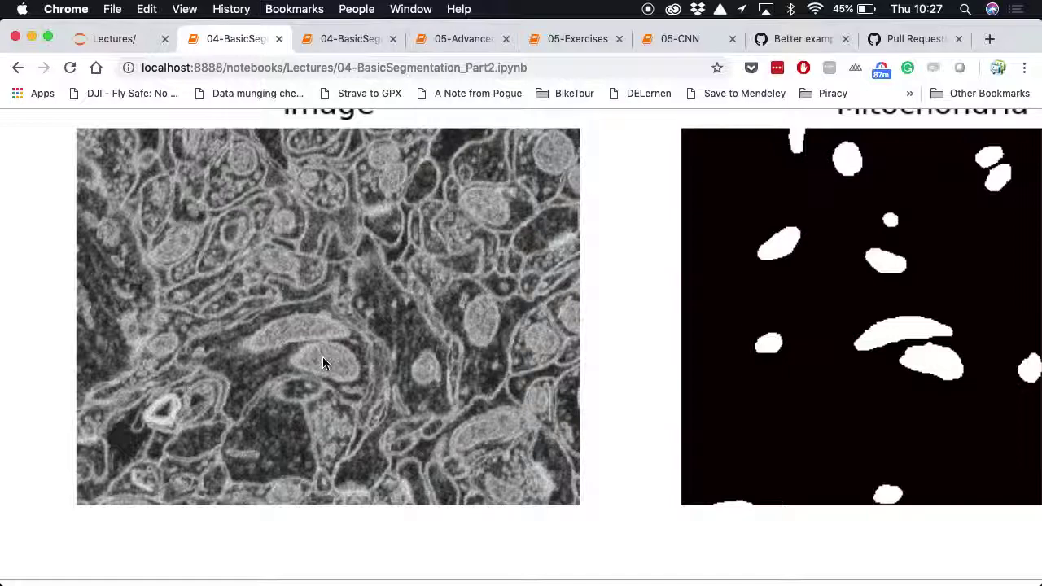
scroll(336, 274, "up", 2)
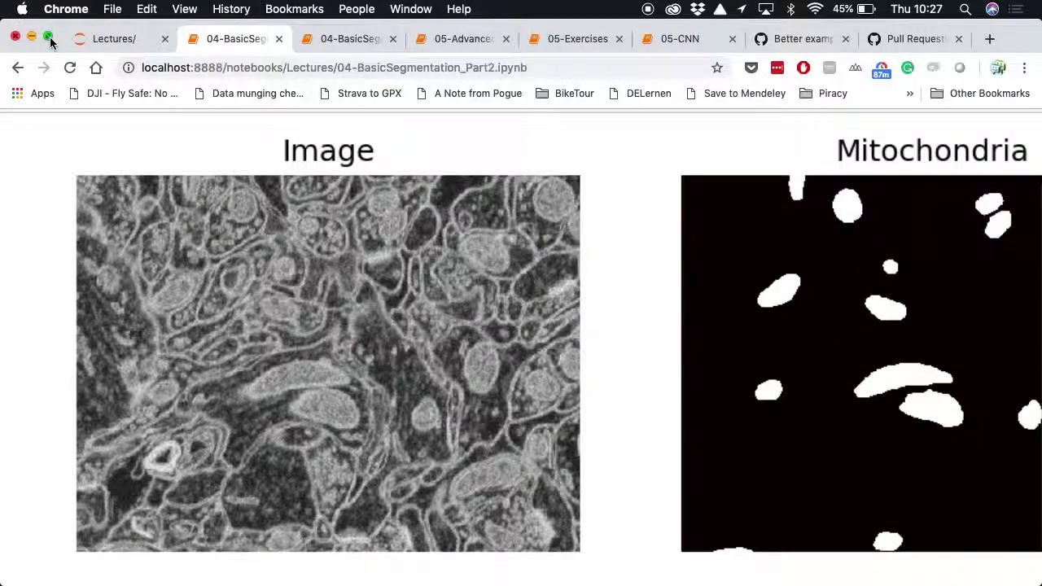
- Make the browser full screen and scroll to the Foreground/Background pixel classification markdown
left_click(48, 38)
scroll(607, 446, "up", 1)
scroll(608, 447, "right", 3)
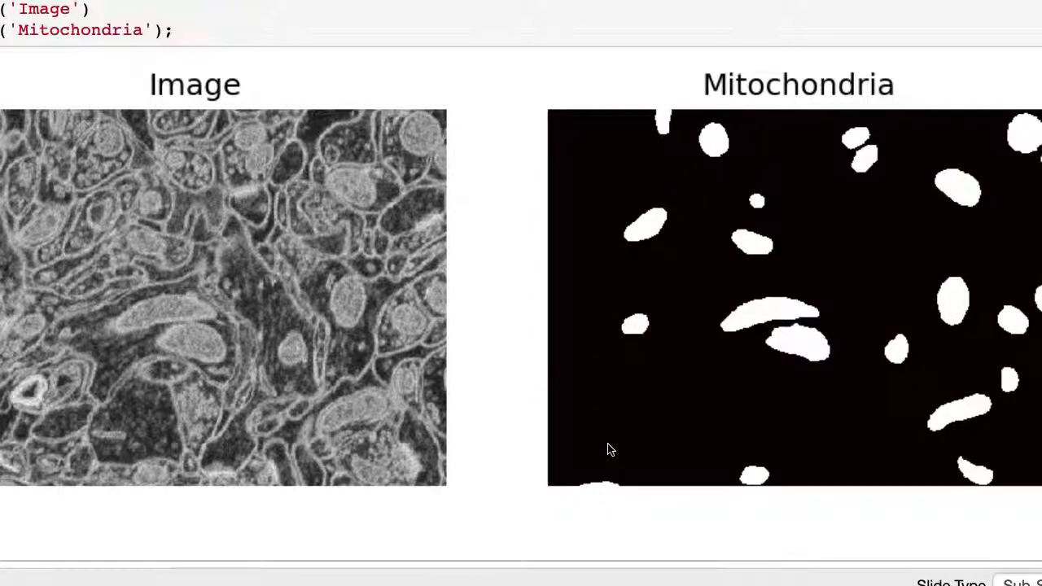
scroll(610, 449, "right", 2)
scroll(610, 449, "left", 4)
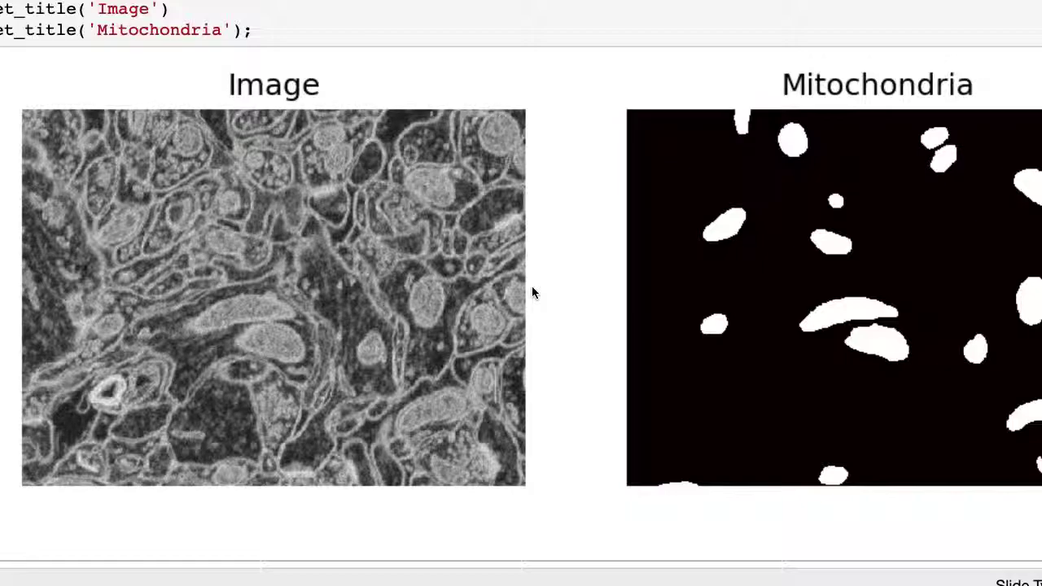
scroll(598, 355, "down", 5)
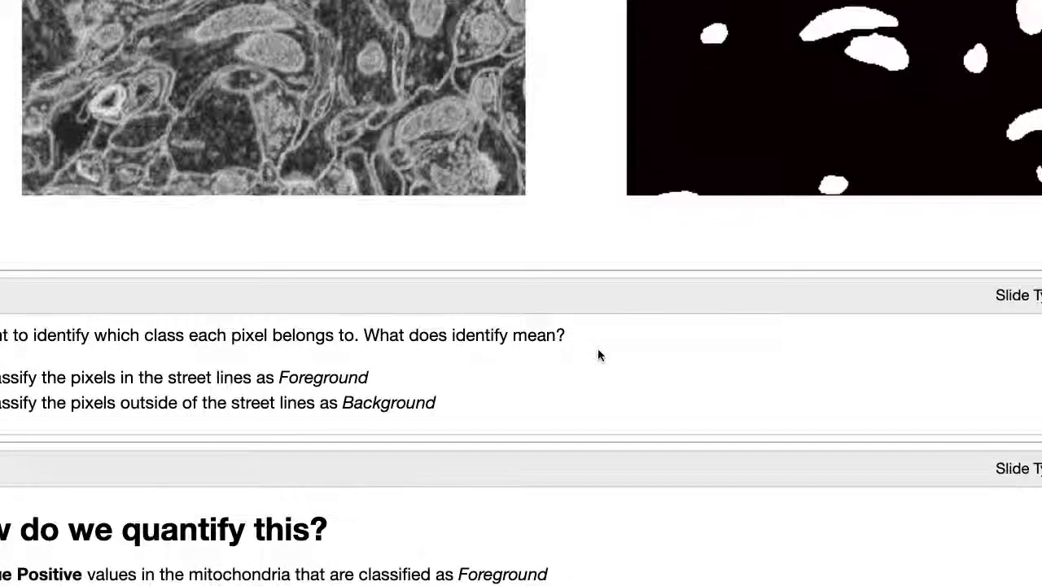
scroll(597, 355, "left", 3)
scroll(598, 355, "down", 1)
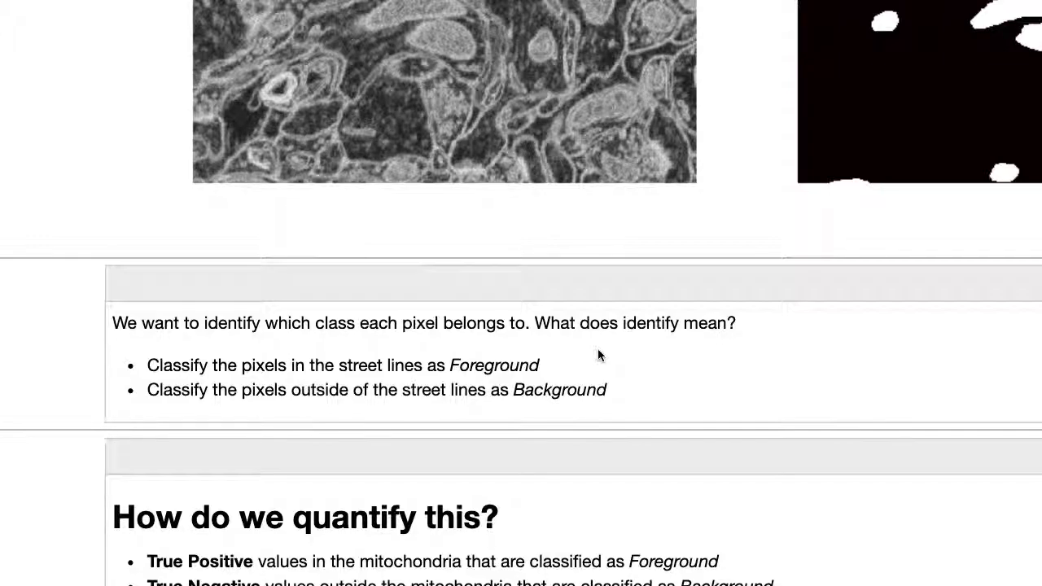
scroll(597, 353, "up", 2)
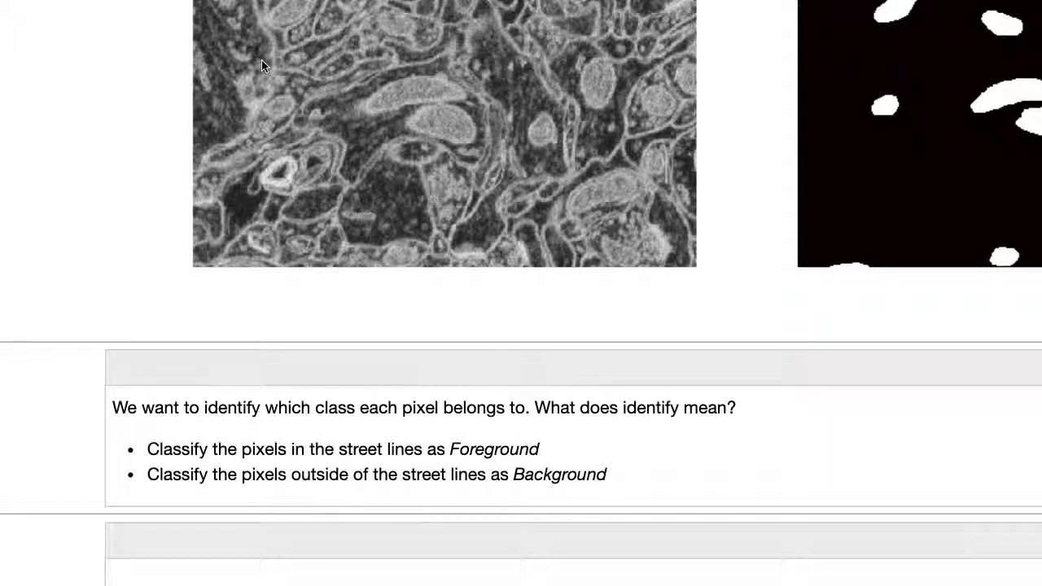
- Change 'the street lines' to 'a mitochondria' in the Foreground bullet
double_click(418, 440)
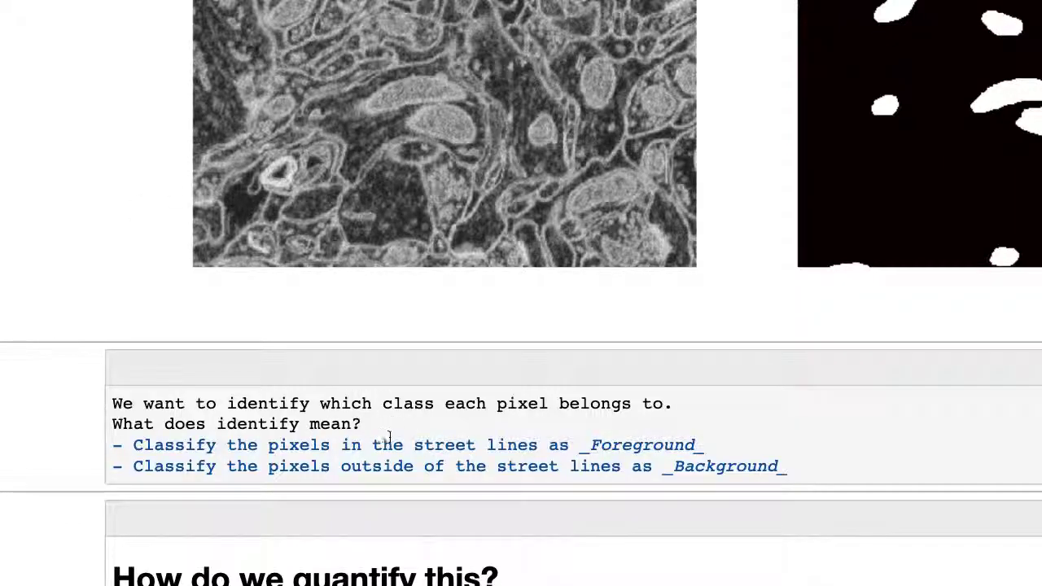
left_click_drag(418, 440, 545, 442)
key("BackSpace")
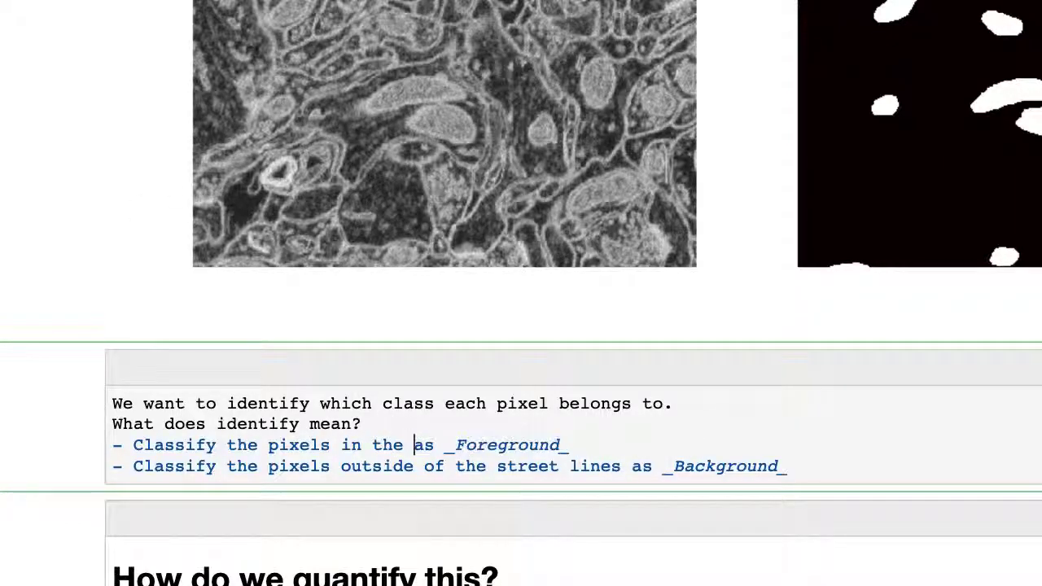
type("mito")
type("chondria")
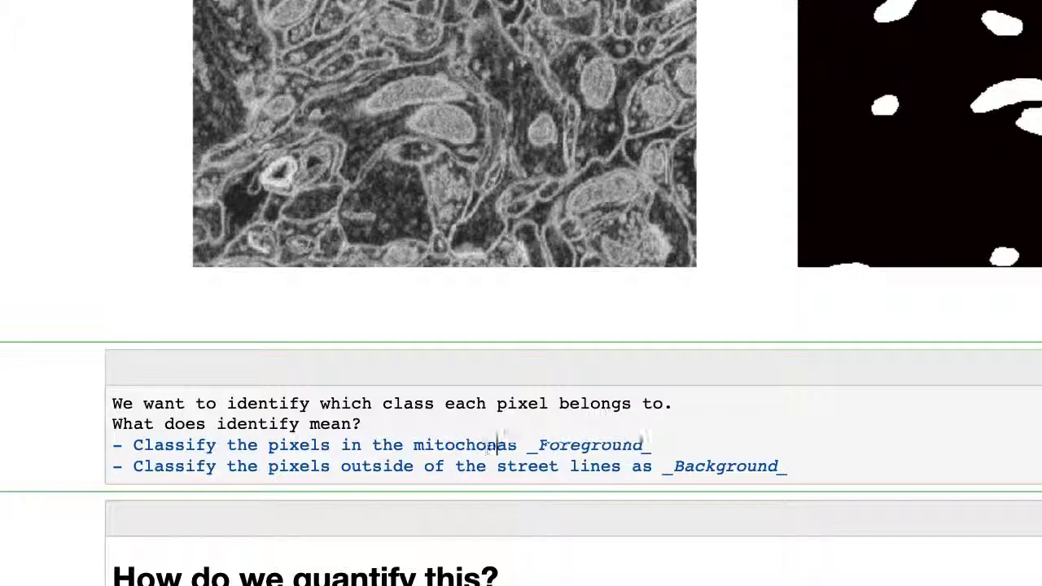
double_click(389, 446)
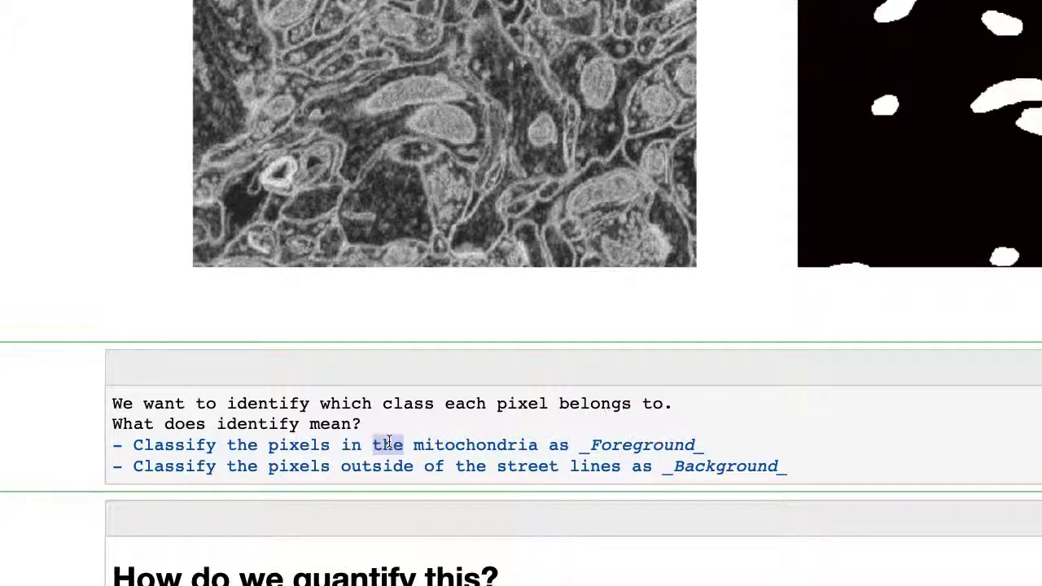
type("a")
- Change the Background bullet to 'a mitochondria' too and render the markdown
double_click(474, 445)
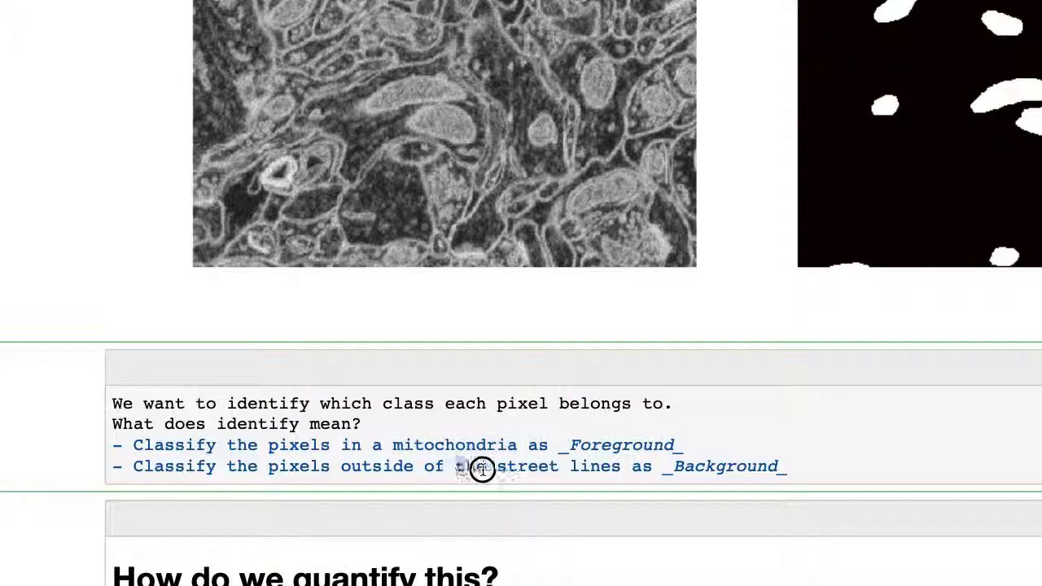
left_click_drag(481, 465, 611, 465)
type("a")
type("mitochondria")
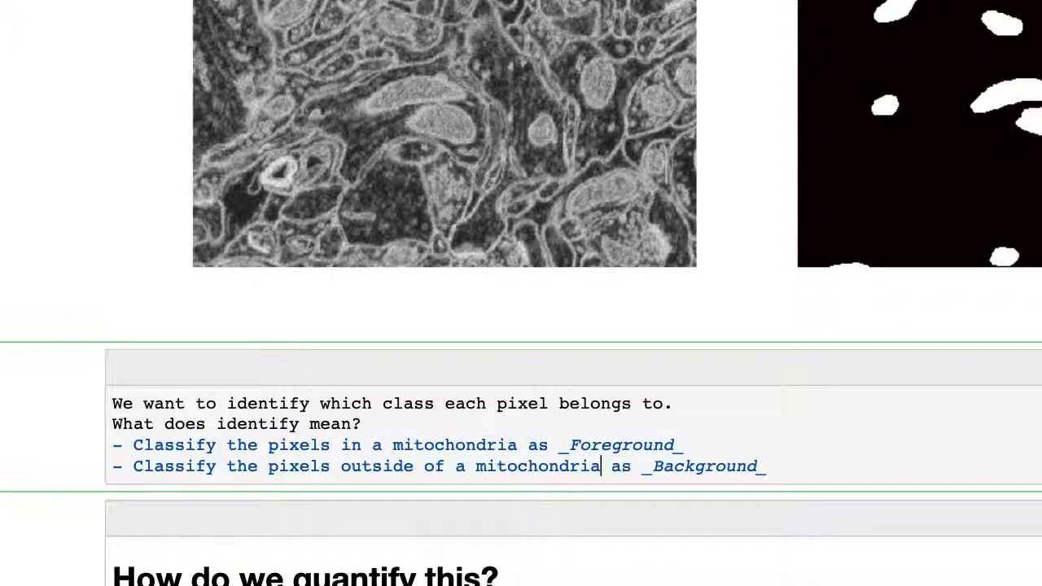
key("shift+Return")
scroll(623, 261, "up", 2)
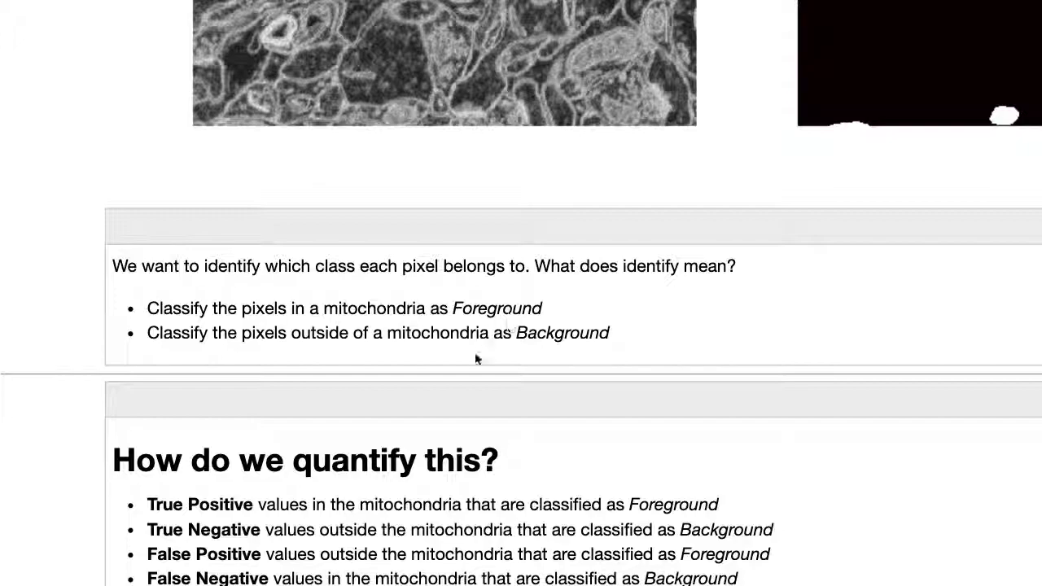
scroll(471, 468, "down", 4)
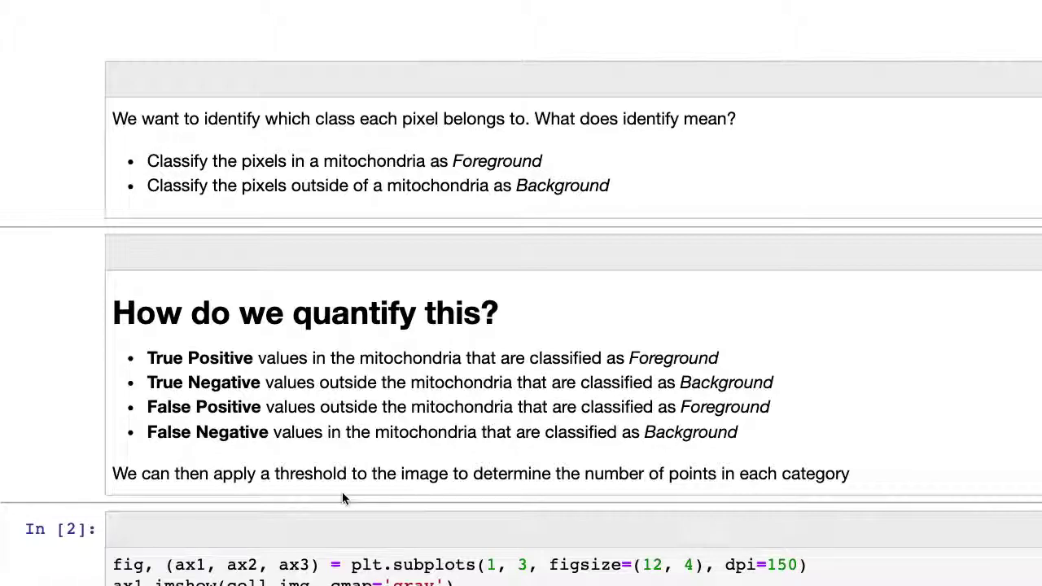
- Replace 'Road Lines' in the ax3.set_title line with 'mitochondria'
scroll(543, 463, "down", 5)
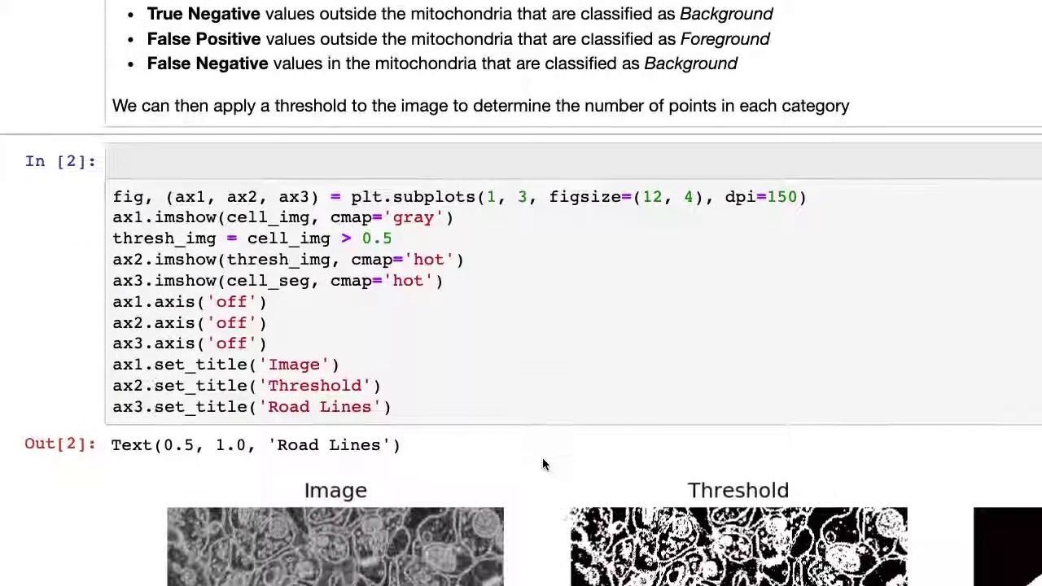
scroll(543, 458, "down", 3)
scroll(489, 325, "up", 1)
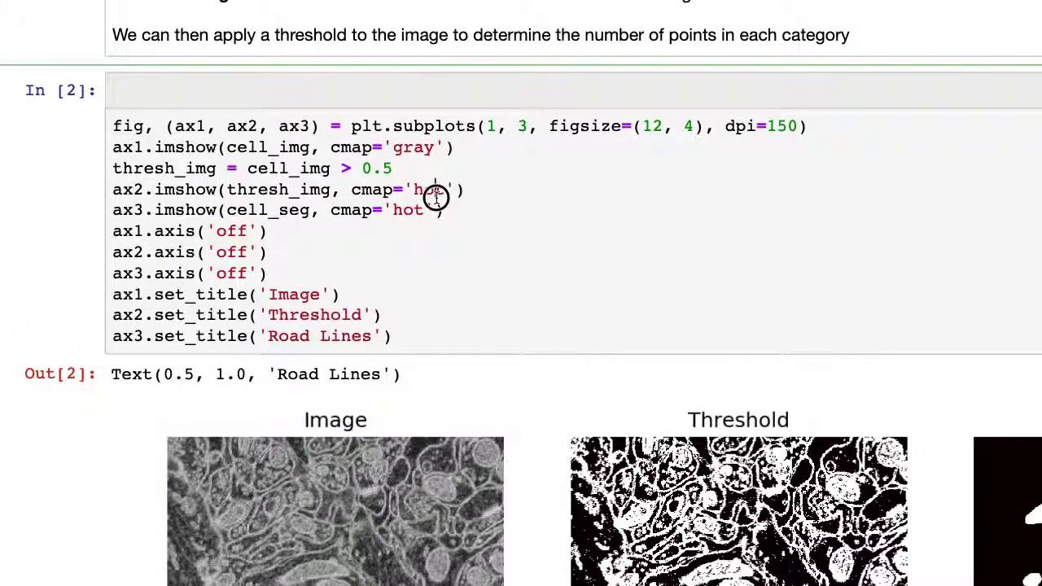
left_click(434, 171)
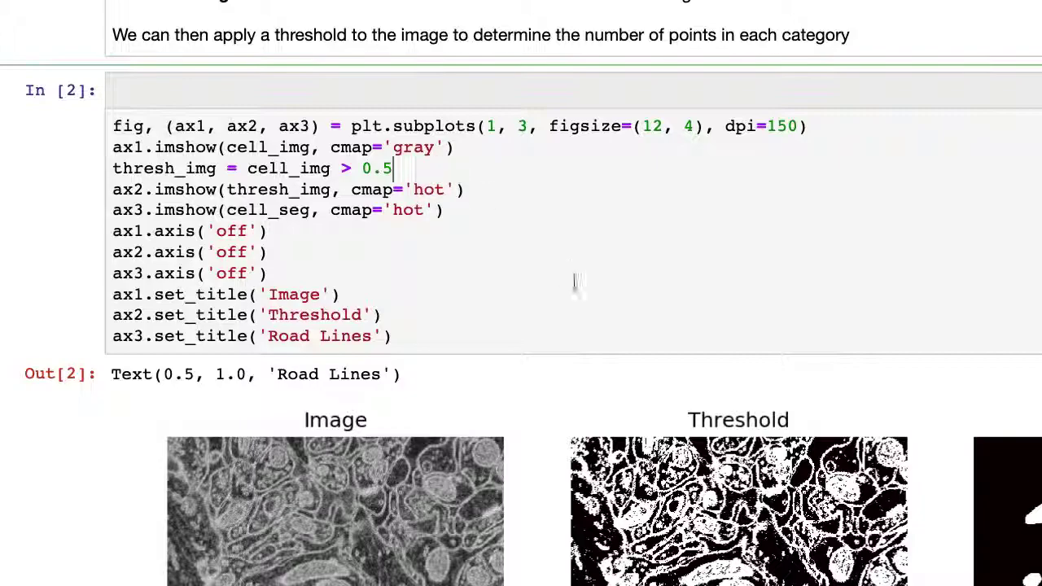
scroll(574, 283, "right", 5)
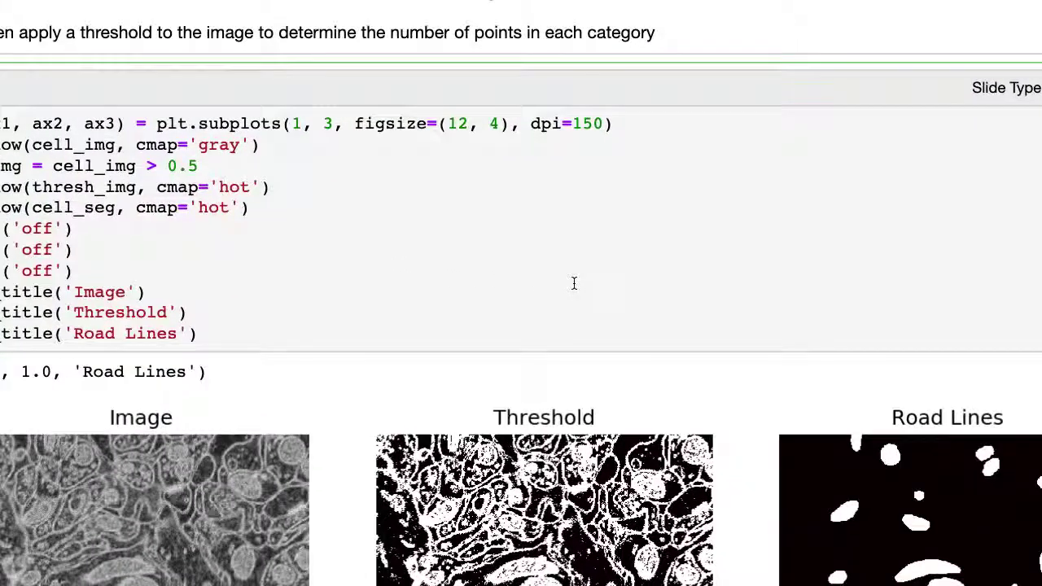
scroll(574, 283, "down", 4)
scroll(409, 302, "left", 3)
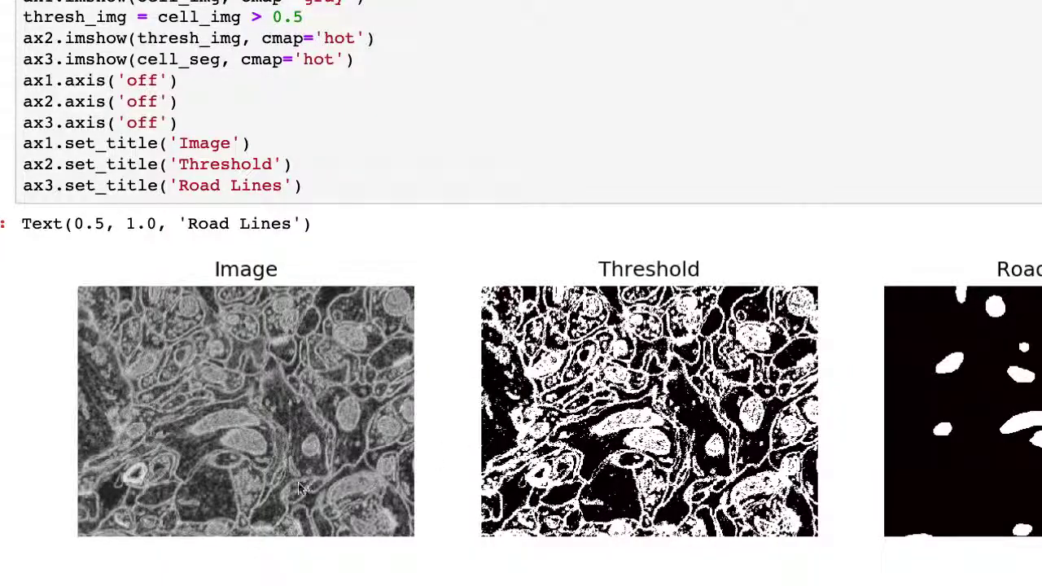
scroll(928, 400, "right", 3)
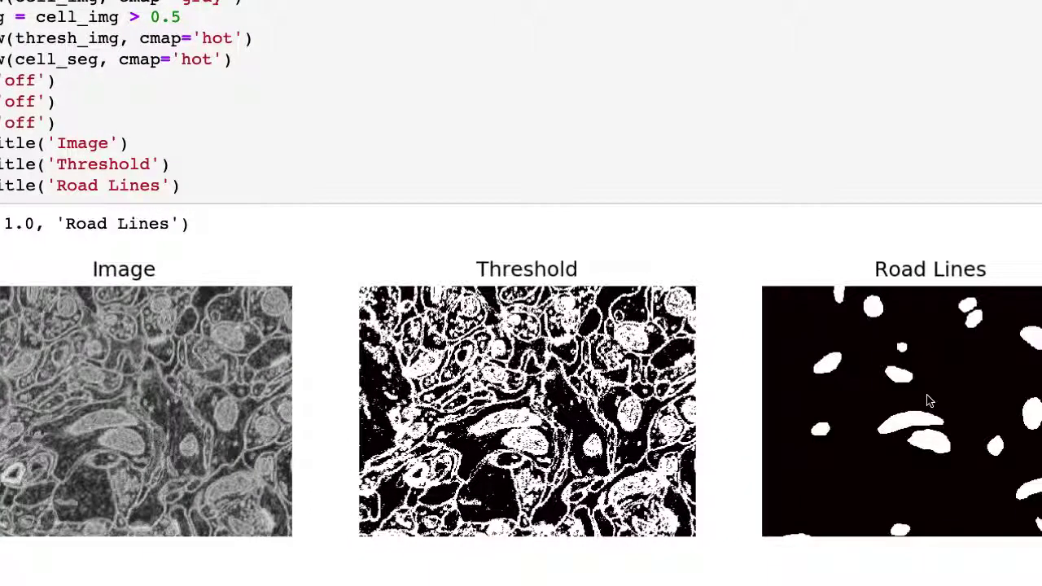
scroll(928, 401, "up", 3)
left_click_drag(151, 284, 47, 285)
type("mitochondria")
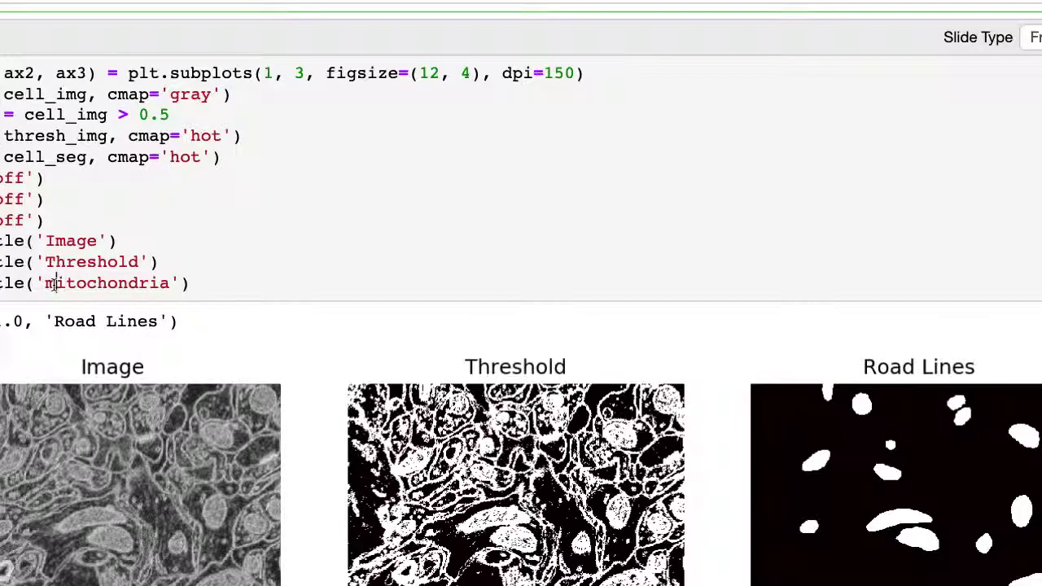
- Capitalise it and append ' Labels' so the title reads 'Mitochondria Labels'
left_click(53, 284)
key("BackSpace")
type("M")
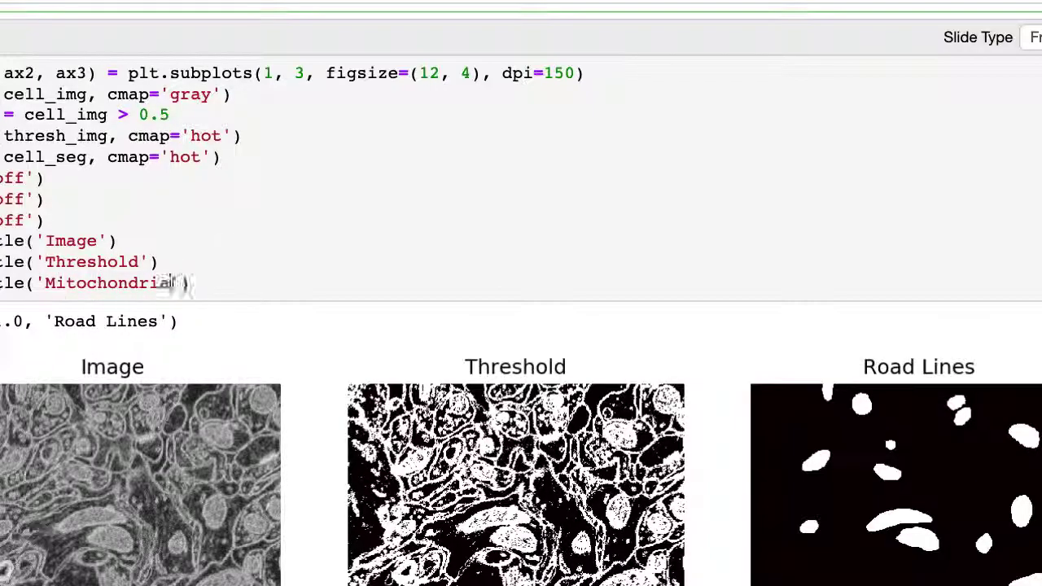
type(" Labels")
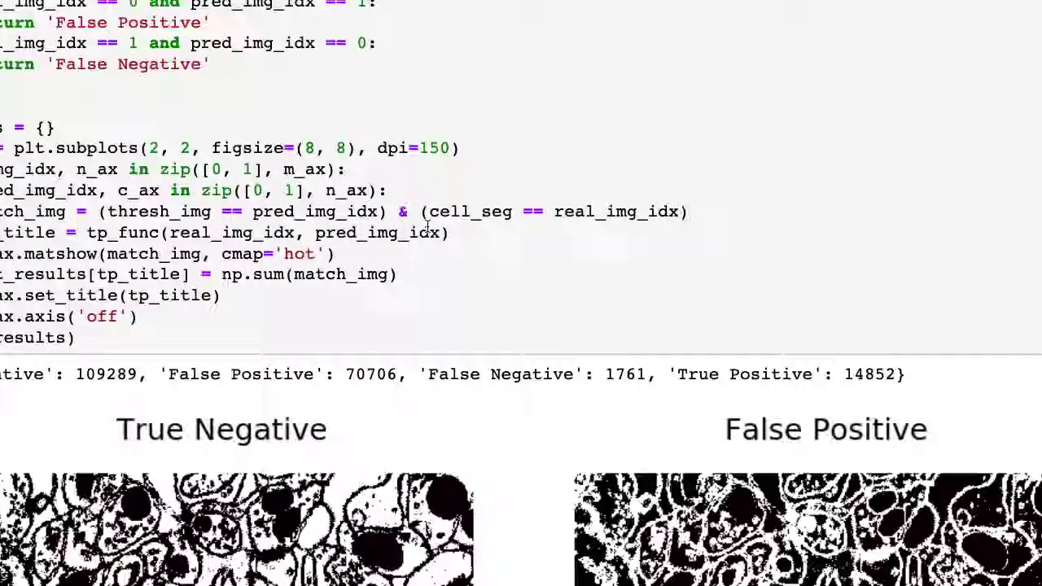
scroll(427, 226, "up", 2)
scroll(427, 226, "up", 2)
scroll(432, 241, "down", 5)
scroll(433, 241, "up", 15)
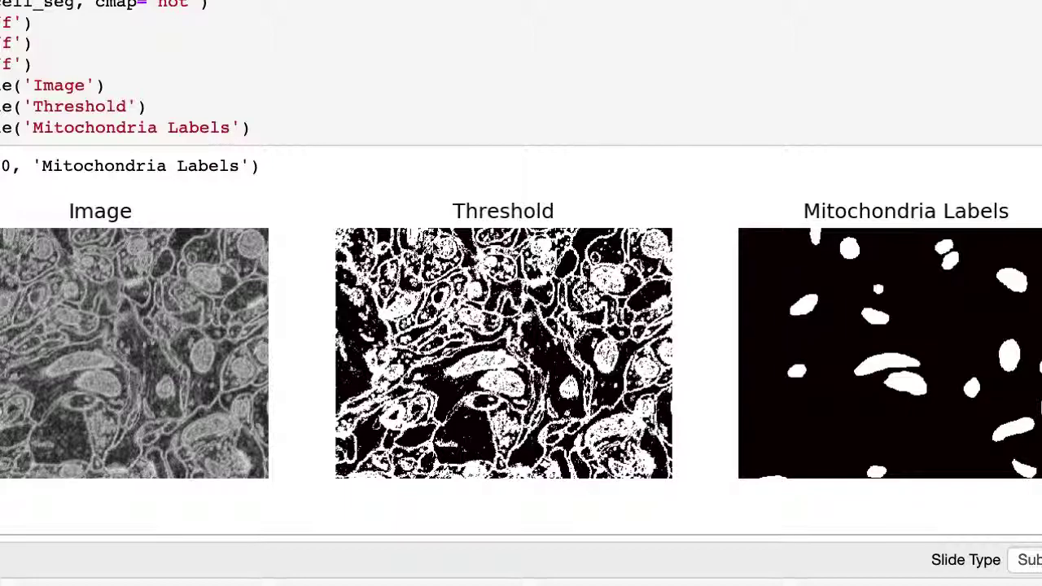
- Raise the threshold in 'thresh_img = cell_img > 0.5' to 0.6 and check the Threshold plot
scroll(365, 192, "up", 3)
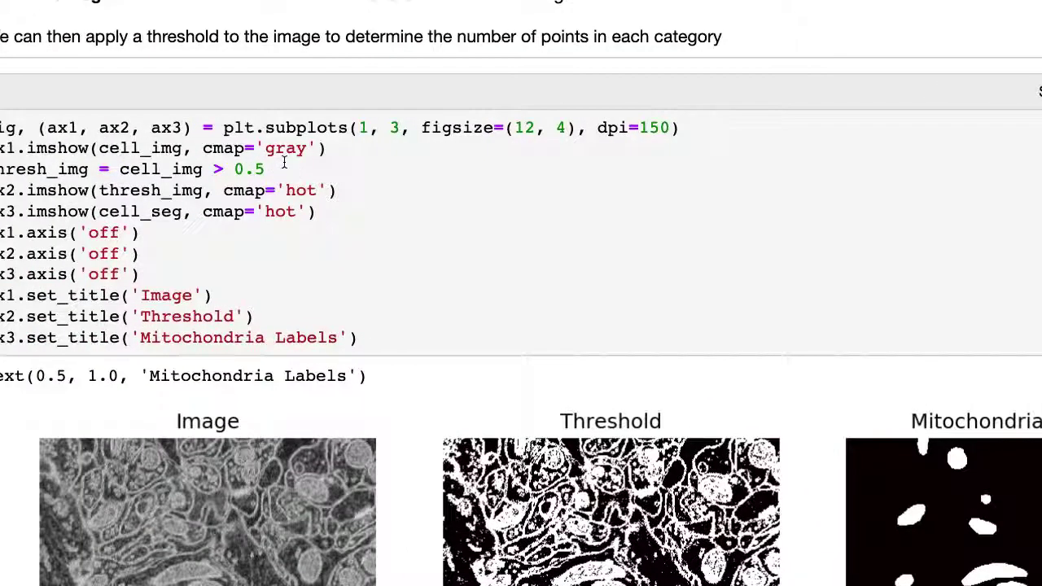
left_click(284, 163)
key("BackSpace")
type("6")
scroll(285, 163, "down", 15)
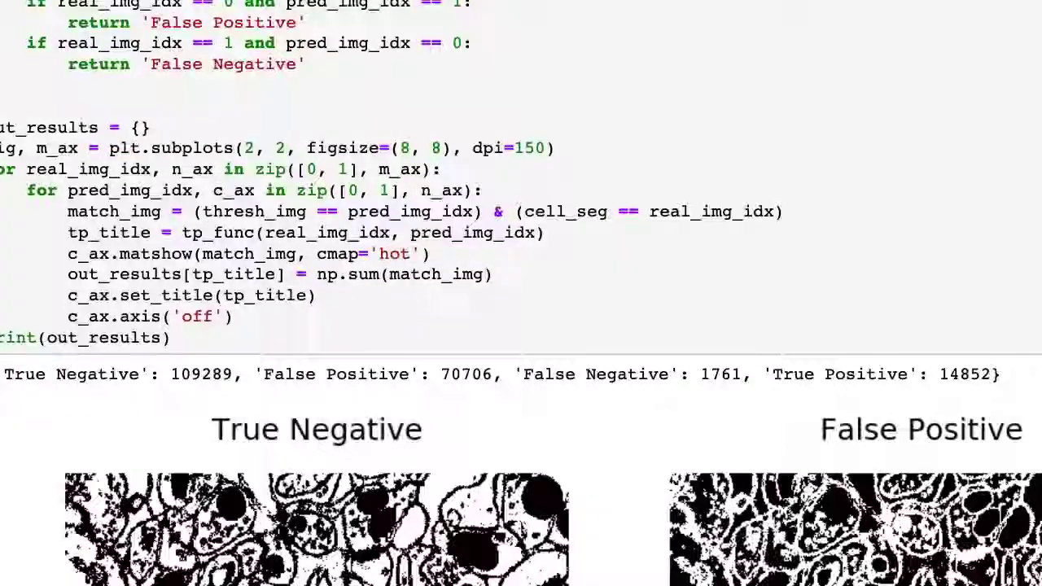
scroll(444, 247, "up", 5)
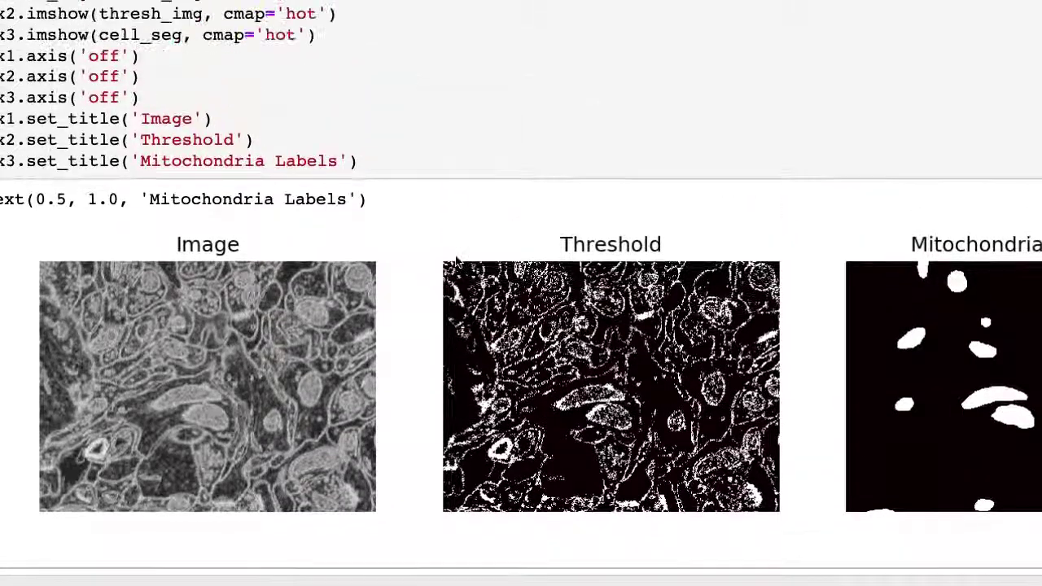
scroll(396, 165, "up", 3)
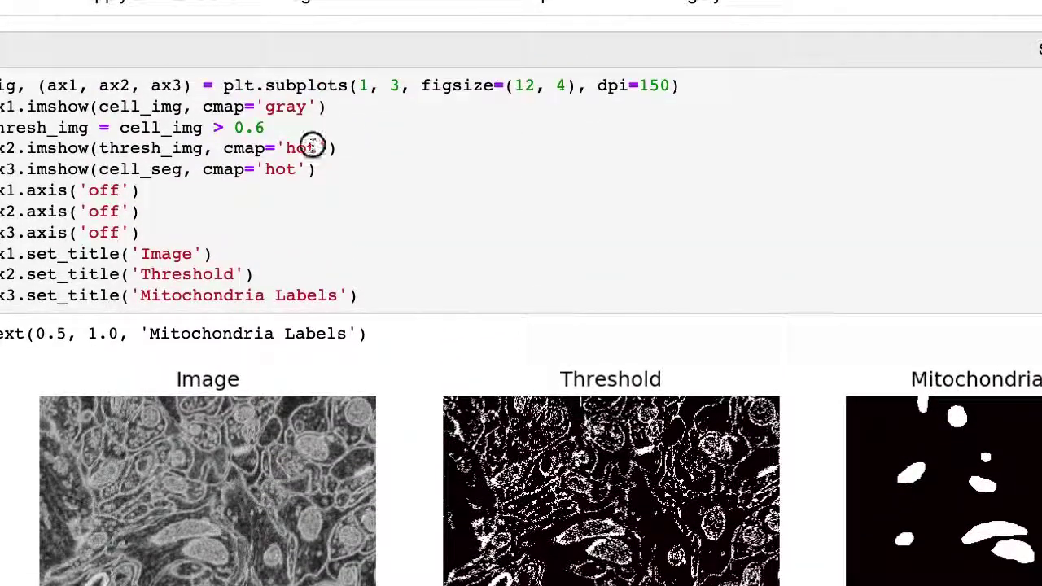
- Try a threshold of 0.55 and compare the Threshold plot
key("BackSpace")
type("55")
scroll(312, 133, "down", 15)
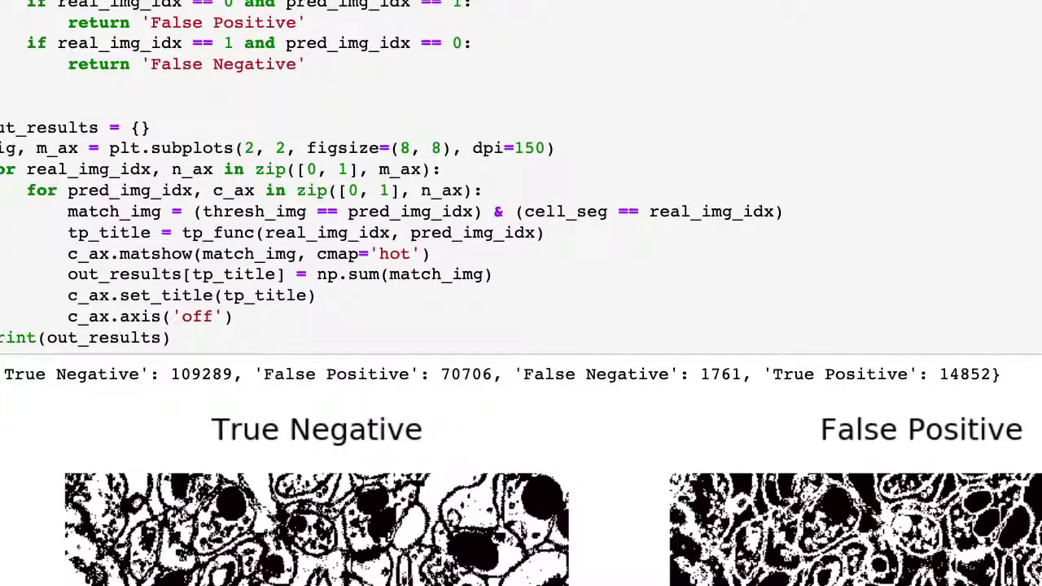
scroll(312, 133, "up", 3)
scroll(278, 108, "up", 13)
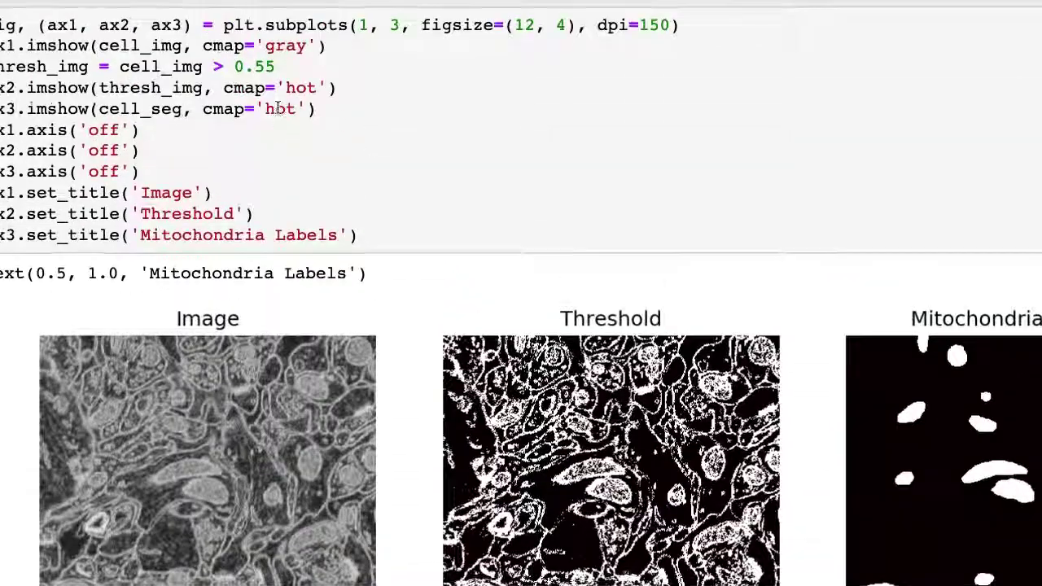
- Set the threshold to 0.52 and review the resulting Threshold plot
left_click(277, 69)
key("BackSpace")
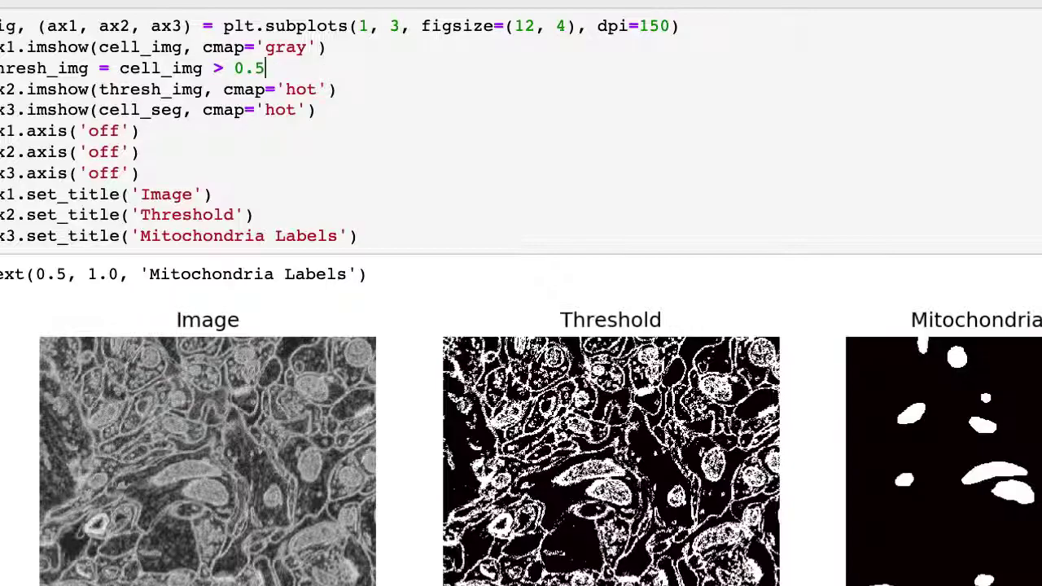
type("2")
scroll(392, 150, "down", 15)
scroll(391, 149, "up", 12)
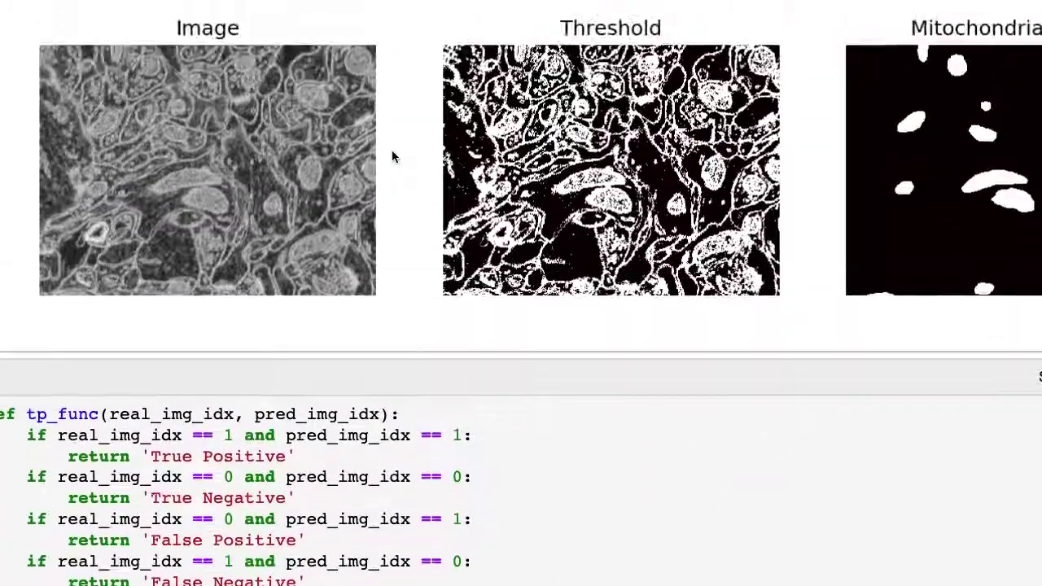
scroll(392, 157, "up", 2)
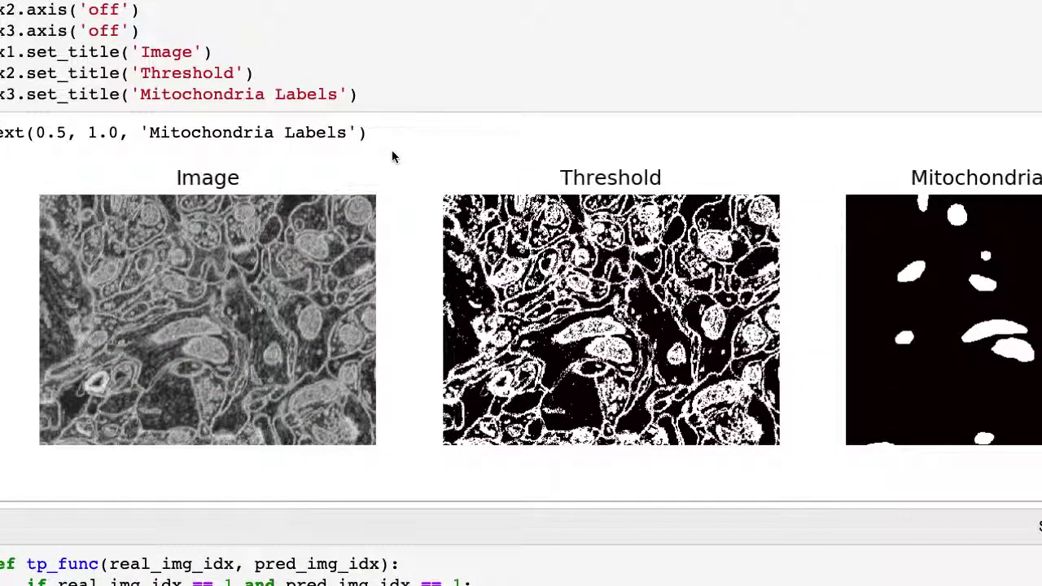